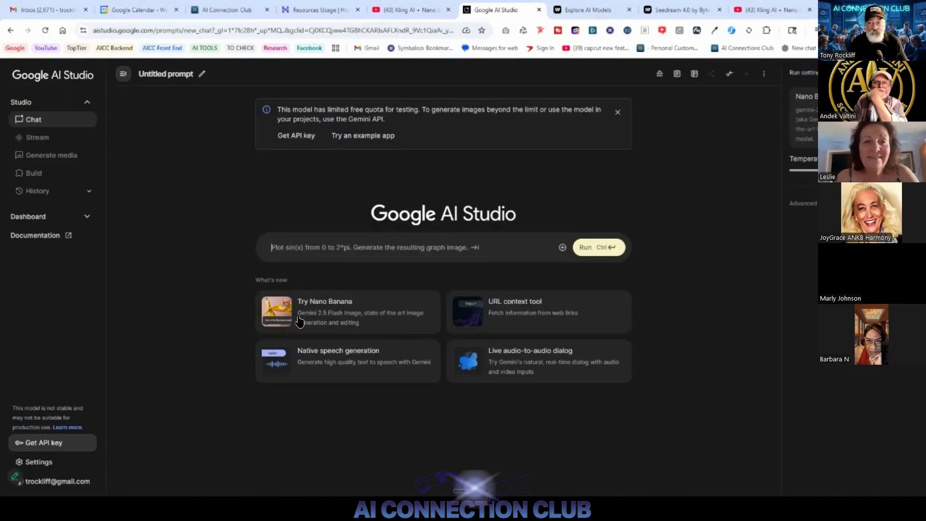
Start a Nano Banana prompt and attach the aliens.webp beach image, checking it at full size.
click(304, 311)
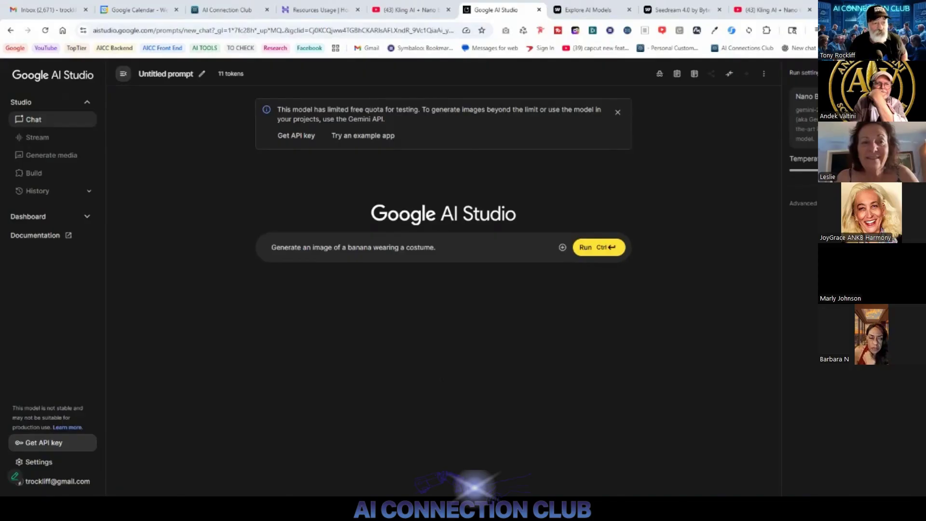
drag(237, 261, 296, 254)
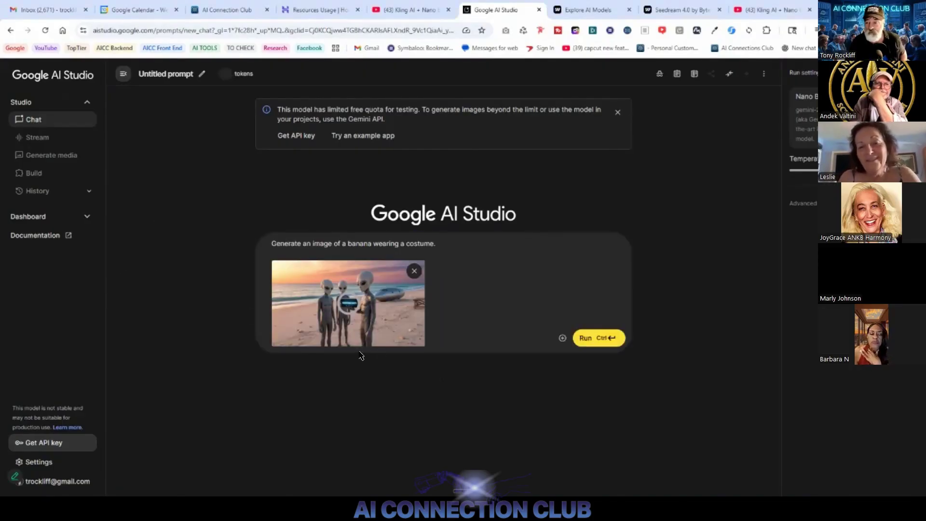
click(381, 302)
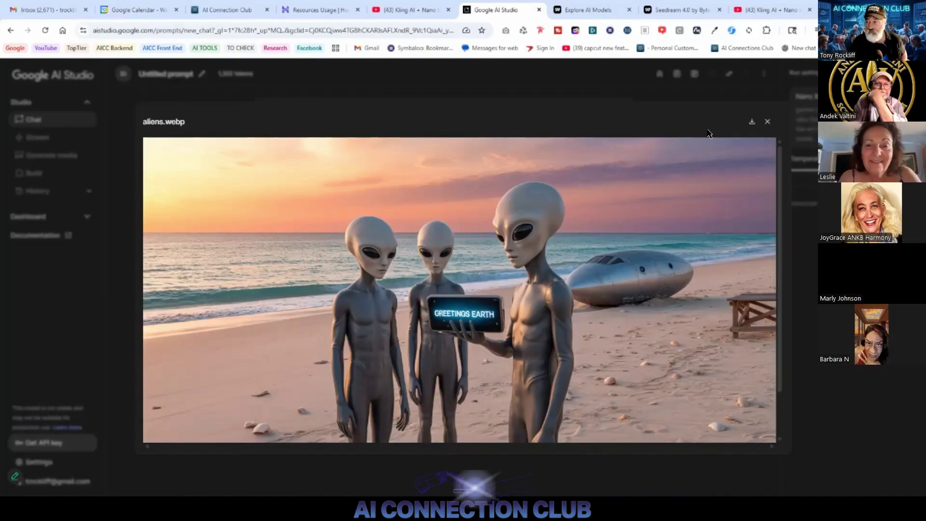
click(768, 121)
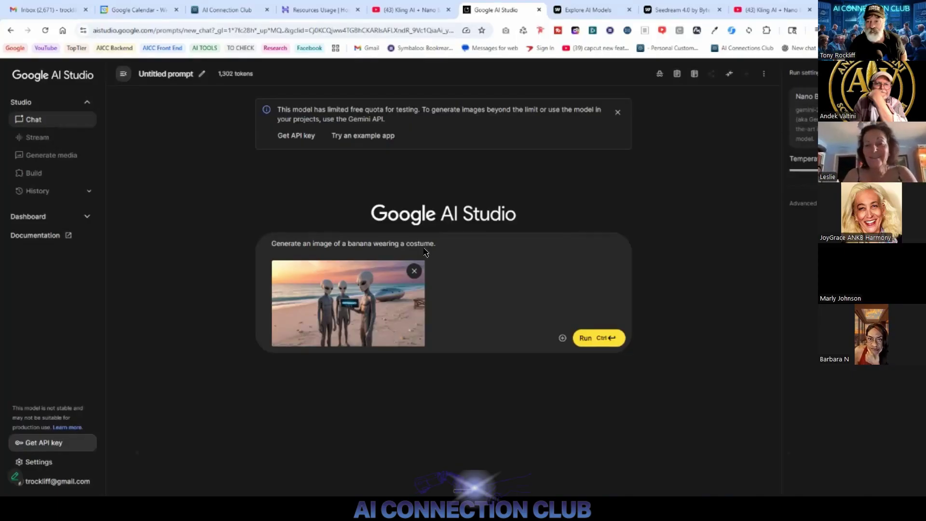
Replace the prompt with "Add a bunch of palm trees with Christmas decorations.", run it and open the generated image.
drag(424, 248, 249, 242)
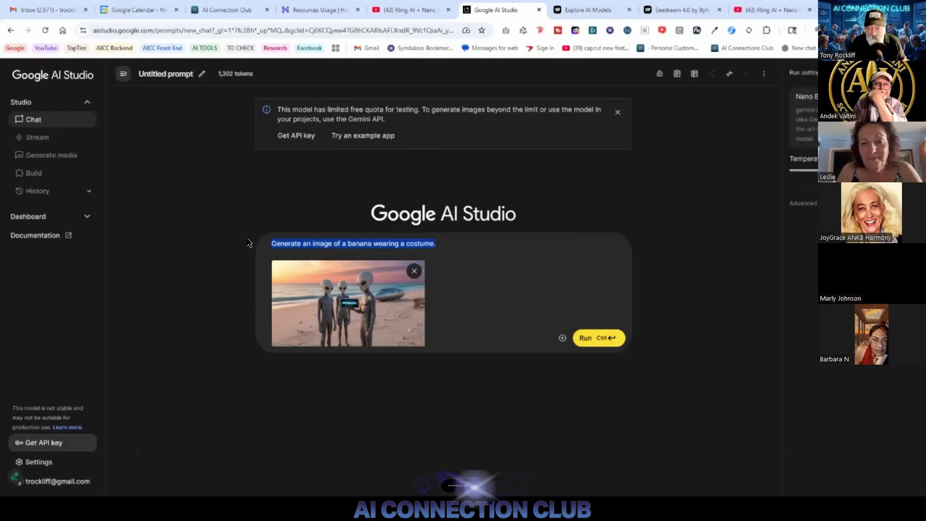
text(Add a bunch of palm trees with Christmas decorations.)
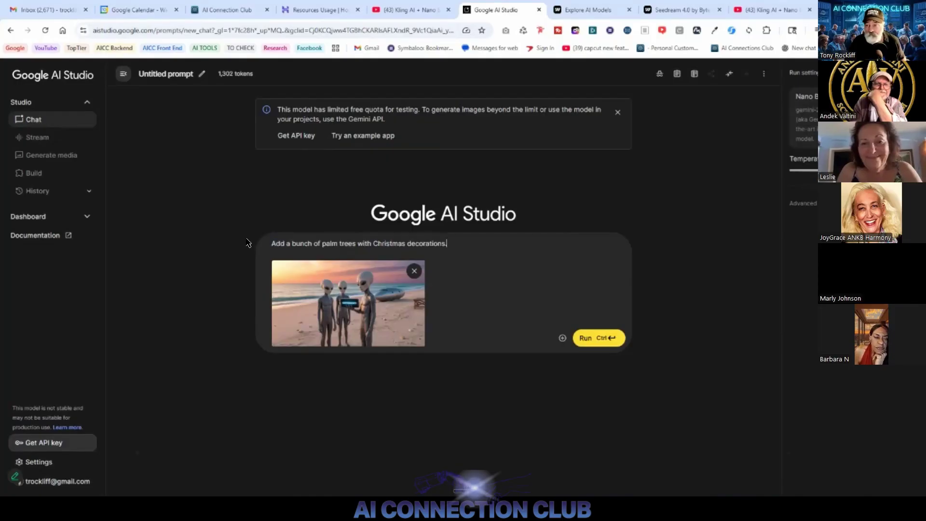
click(584, 338)
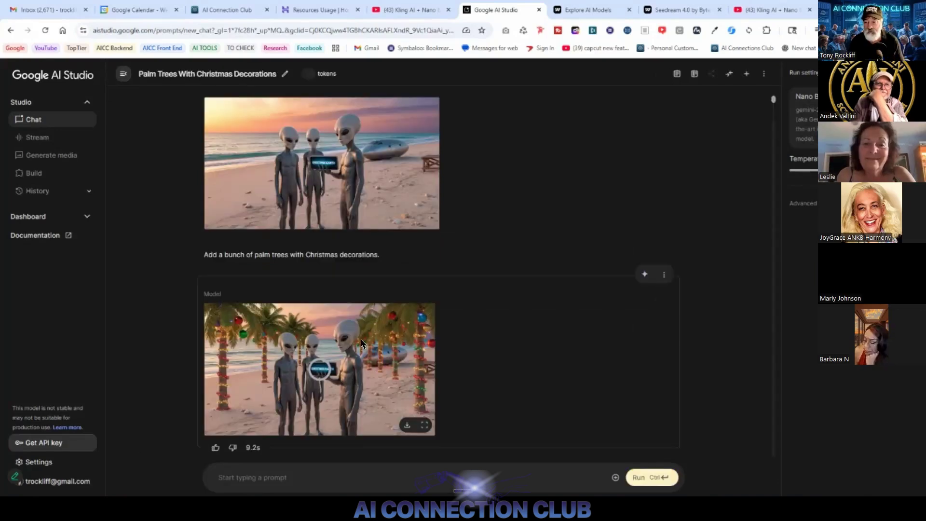
click(261, 359)
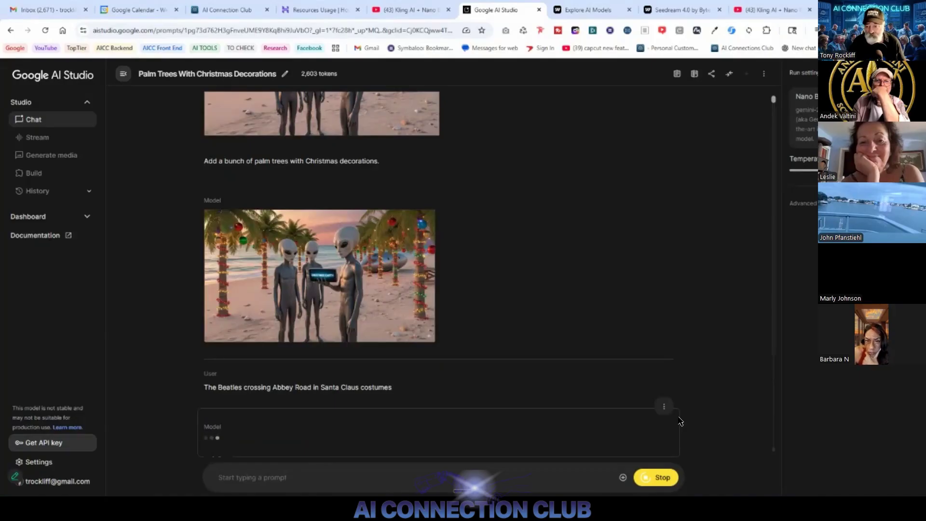
Open the generated Abbey Road image with the Santa Claus costumes at full size and look it over.
click(280, 364)
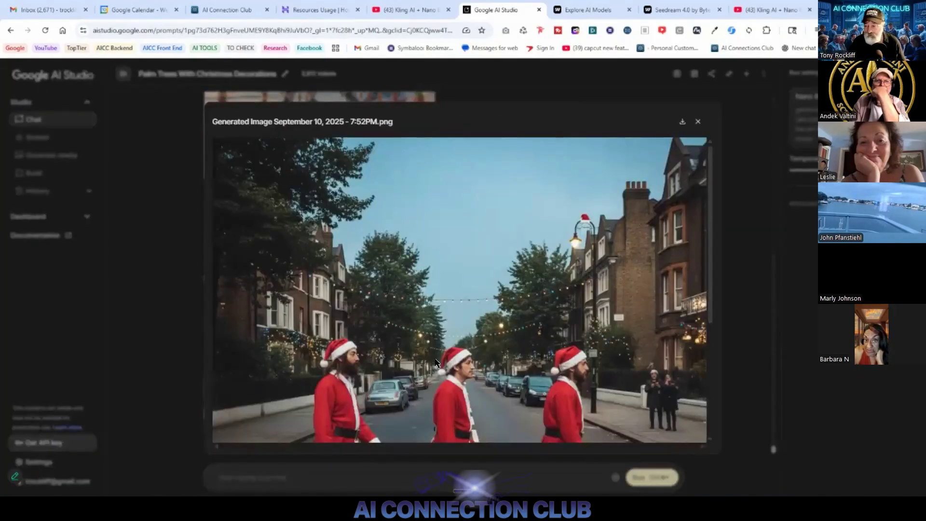
scroll(535, 347, down, 3)
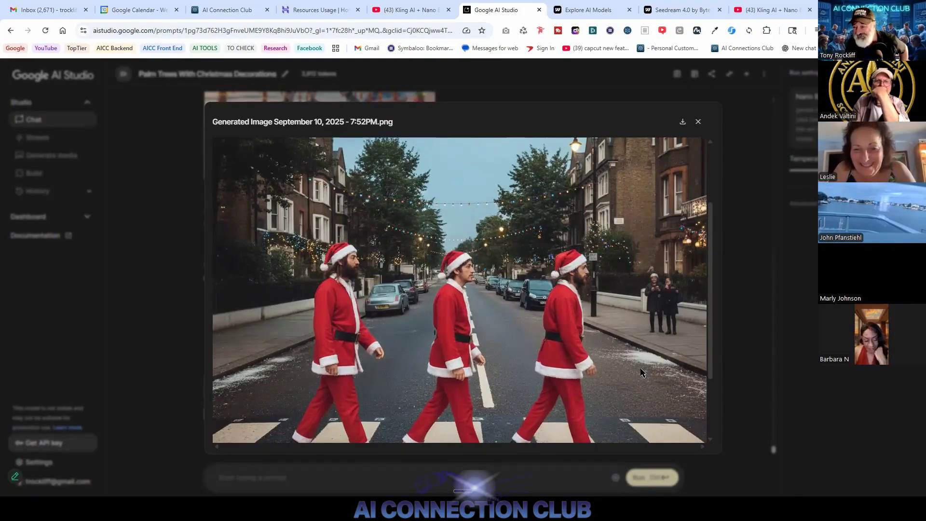
scroll(638, 371, down, 1)
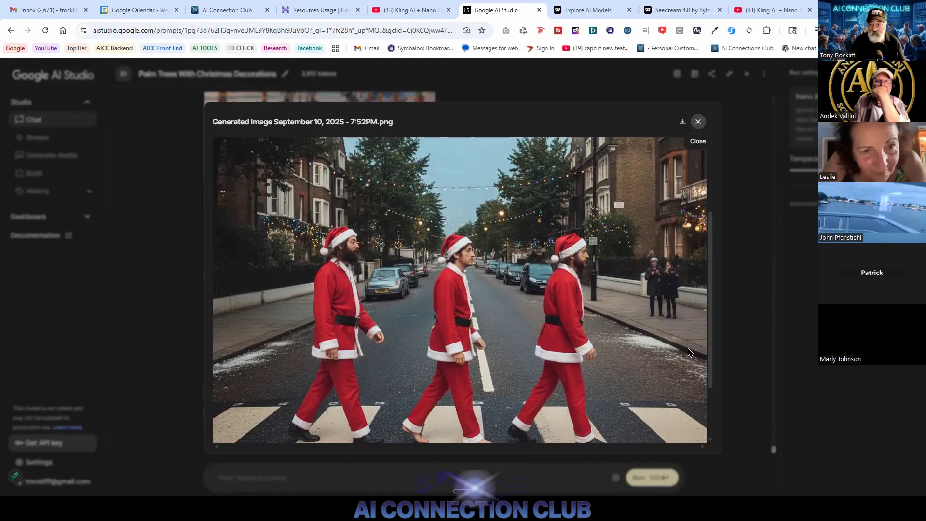
scroll(682, 353, up, 3)
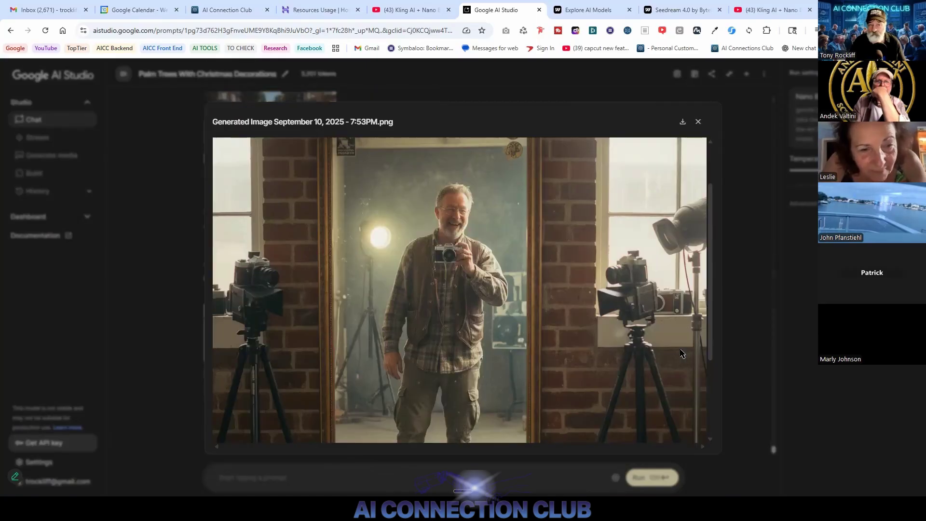
Look over the enlarged generated images of the photographer in the mirror and the bear's tea party with the Queen.
scroll(683, 353, down, 1)
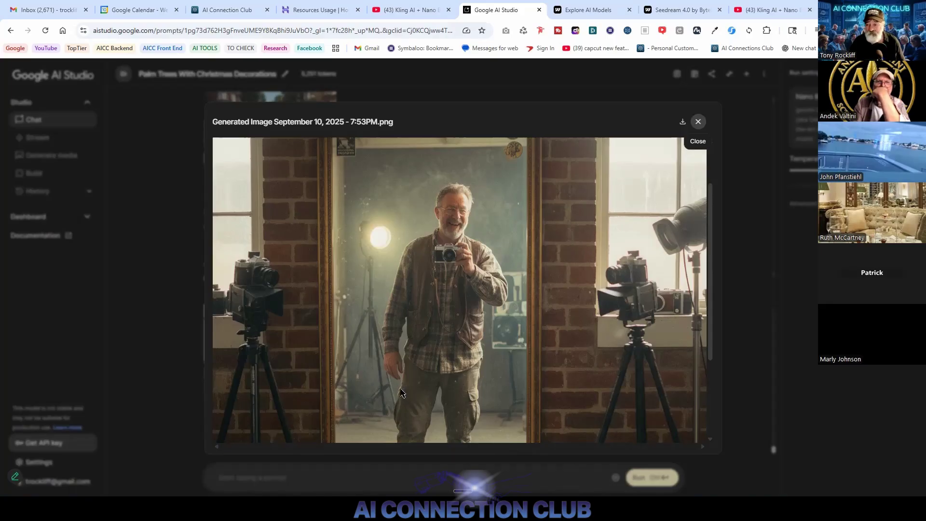
scroll(391, 396, down, 3)
scroll(392, 396, down, 1)
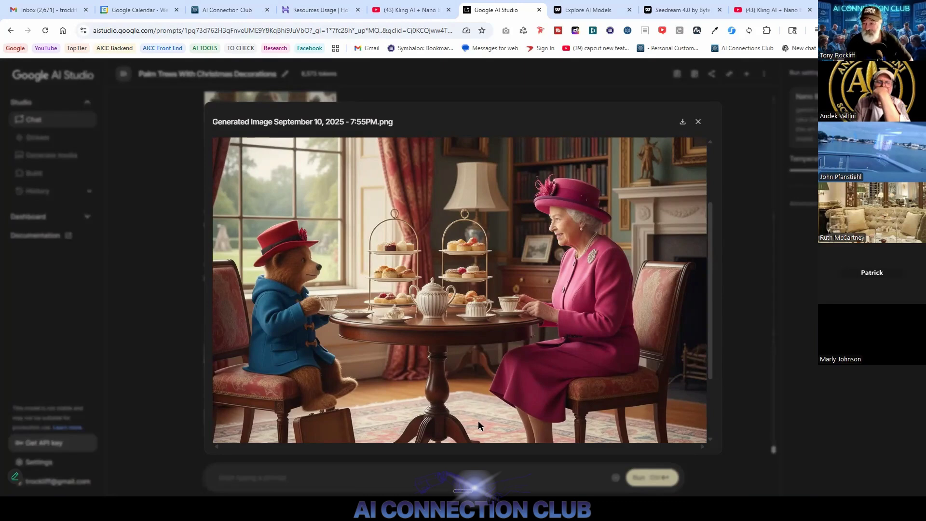
Save the generated tea-party image to disk and look over the rest of the picture.
right_click(441, 262)
click(481, 287)
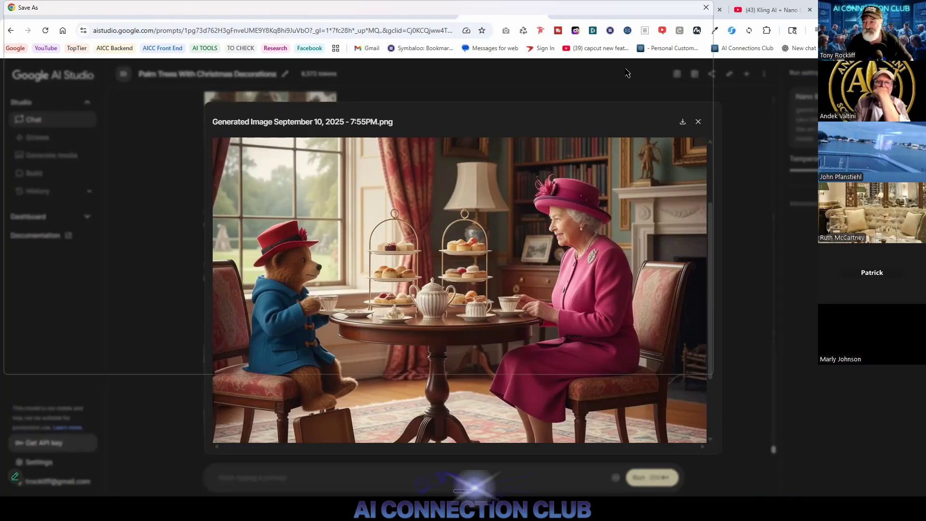
key(Return)
scroll(399, 310, down, 1)
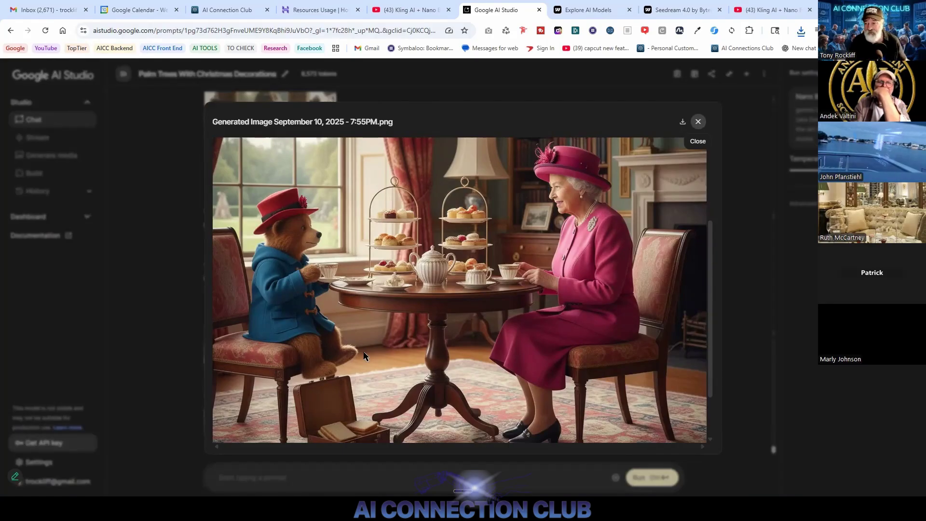
scroll(365, 328, down, 1)
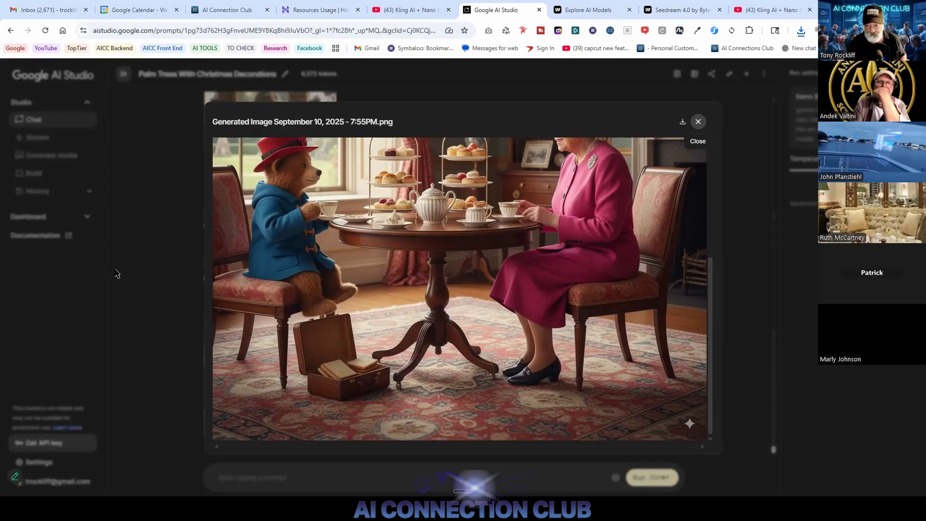
Switch to WaveSpeed's kling-v2.1-i2v-pro page, choose the tea-party picture as its source image and replay the generated video.
key(ctrl+Tab)
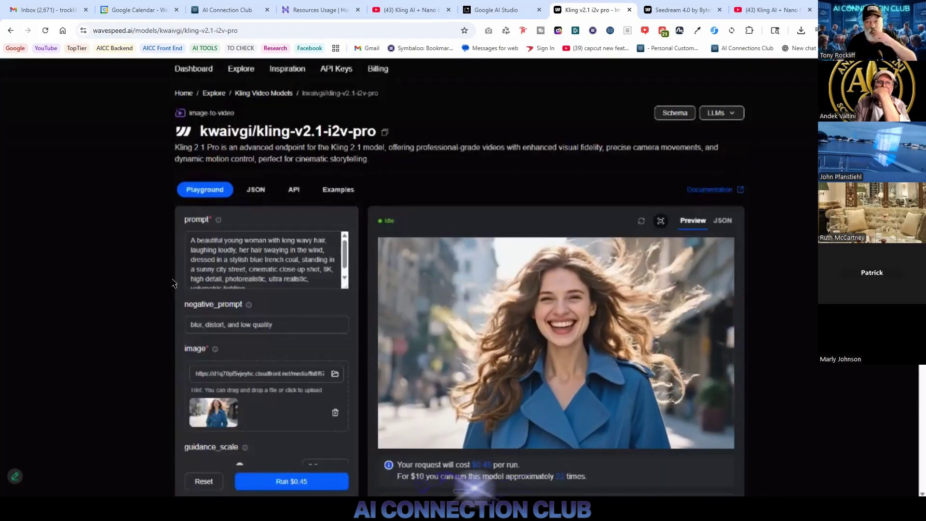
click(335, 375)
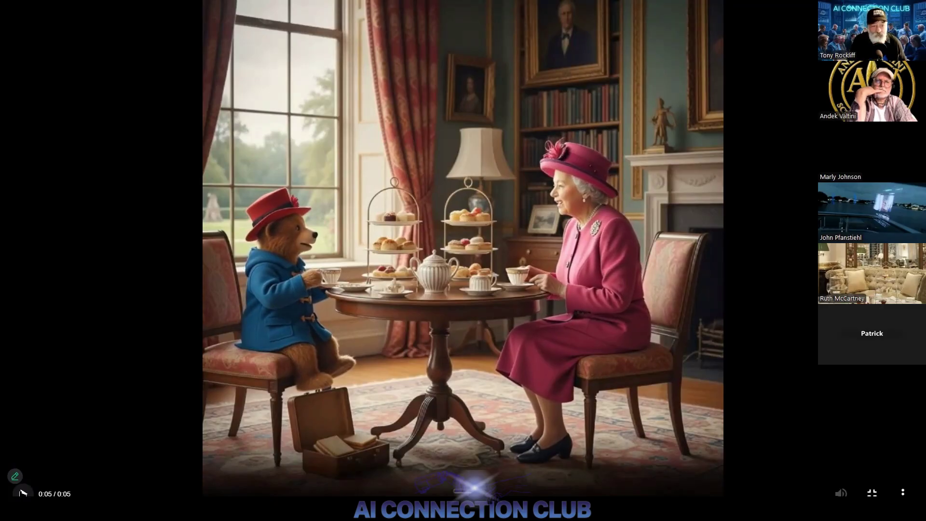
click(22, 493)
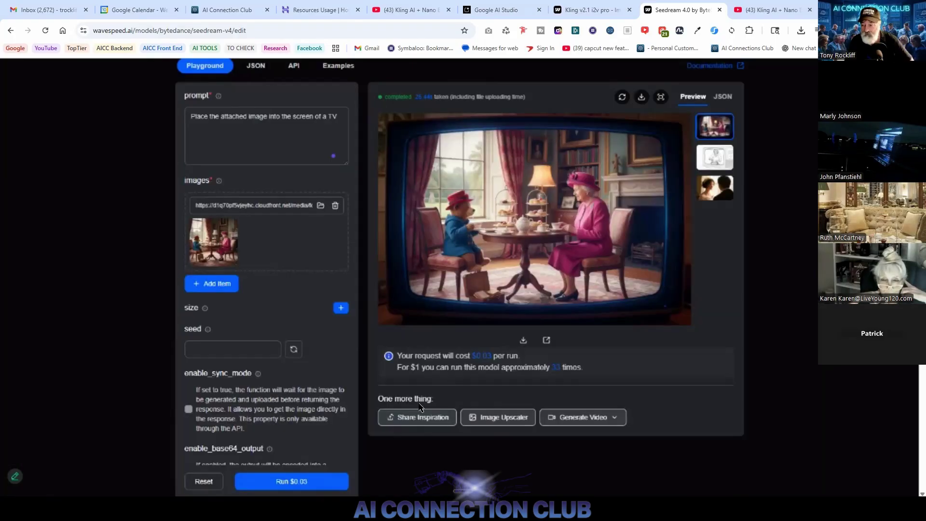
Replace the Seedream 4.0 edit prompt with "add a Corgi on the floor reading a newspaper." and run it on the tea-party image.
click(485, 467)
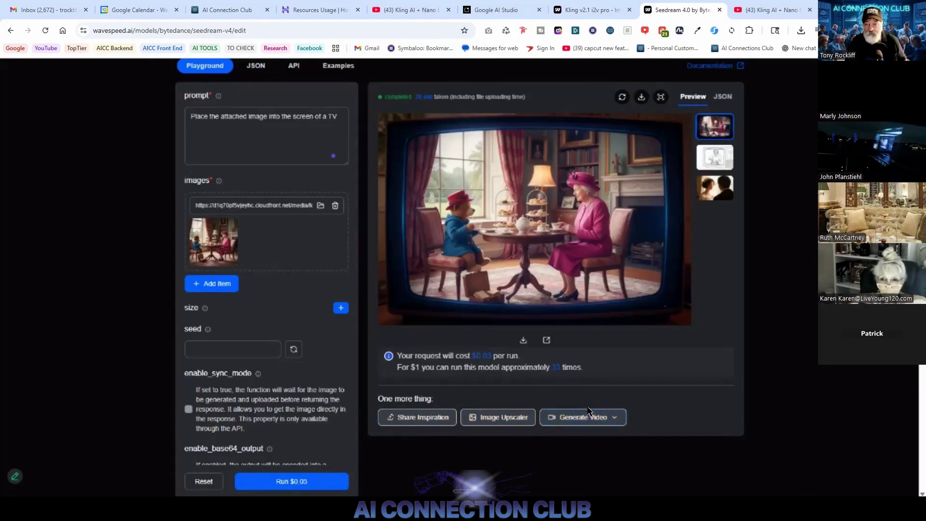
drag(339, 116, 183, 112)
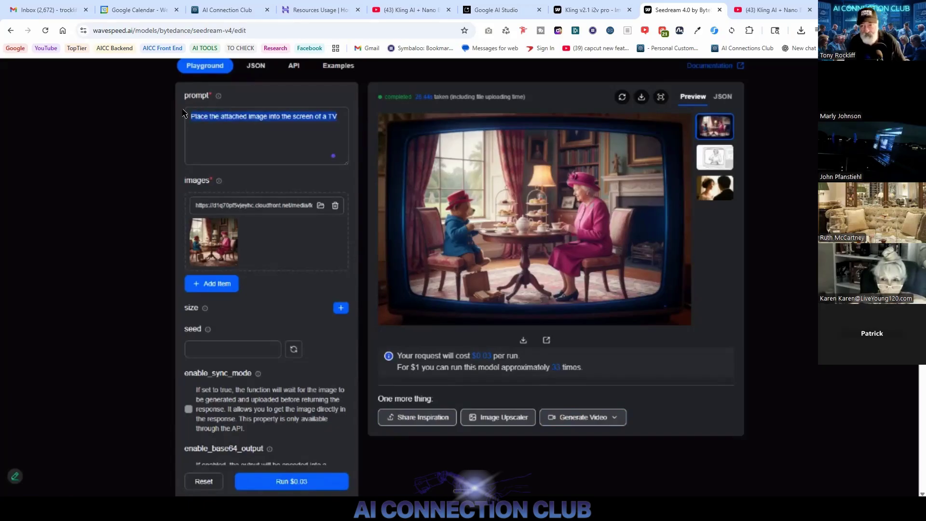
key(BackSpace)
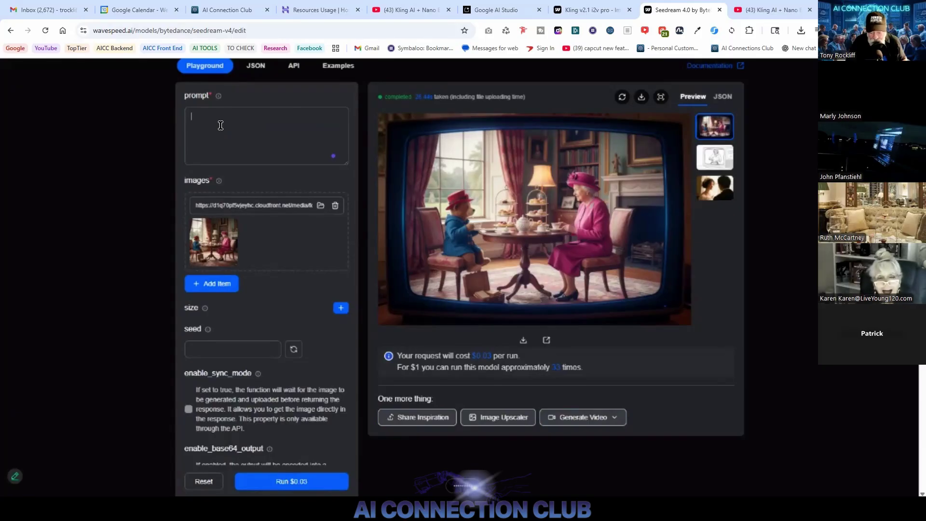
text(At a Corgi on the floor reading a newspaper)
double_click(194, 117)
text(add)
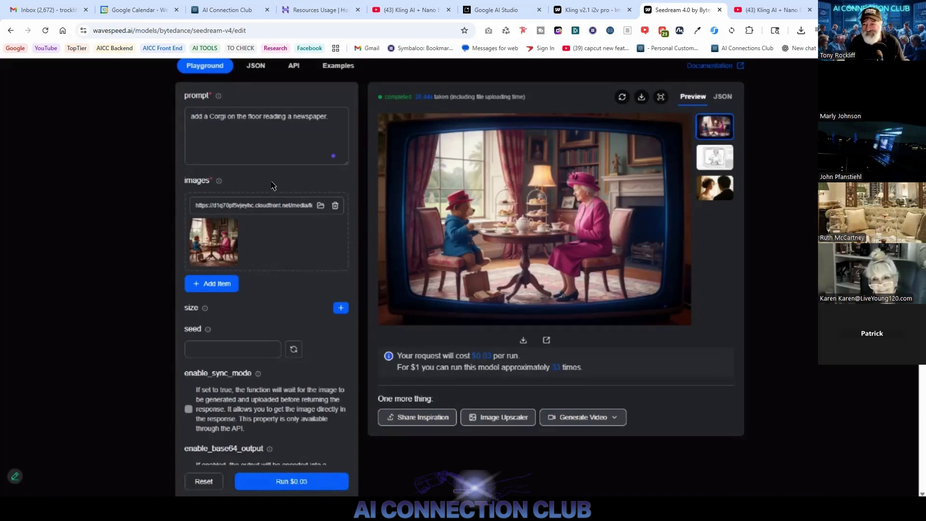
click(304, 482)
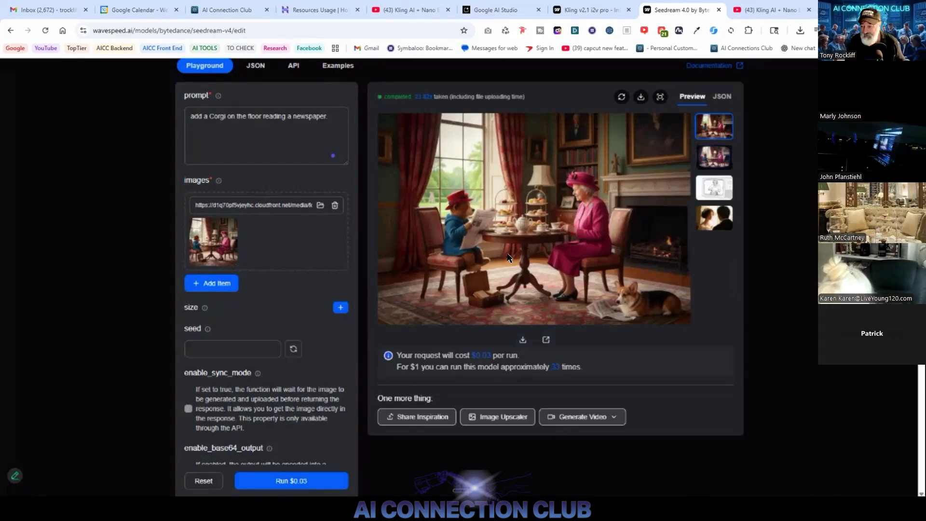
View the generated Corgi tea-party image and send it to the Veo3-fast image-to-video model.
click(547, 341)
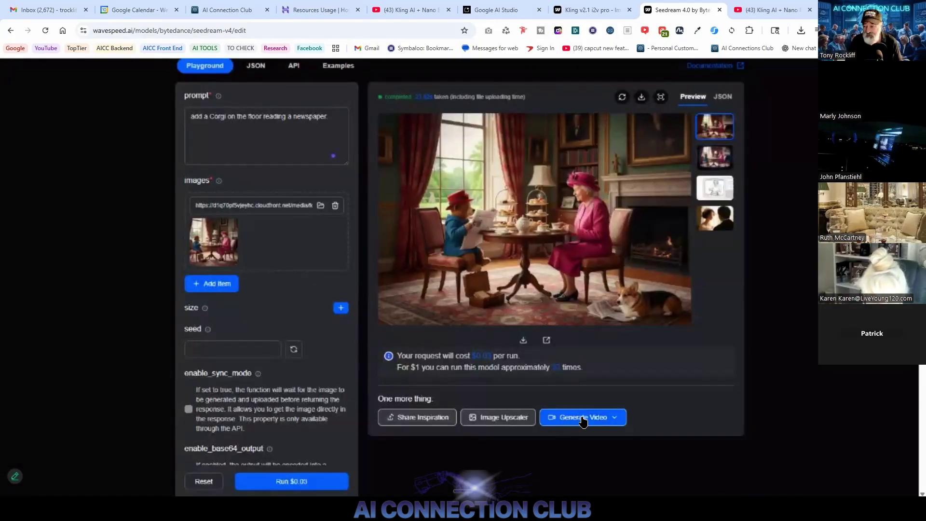
click(583, 420)
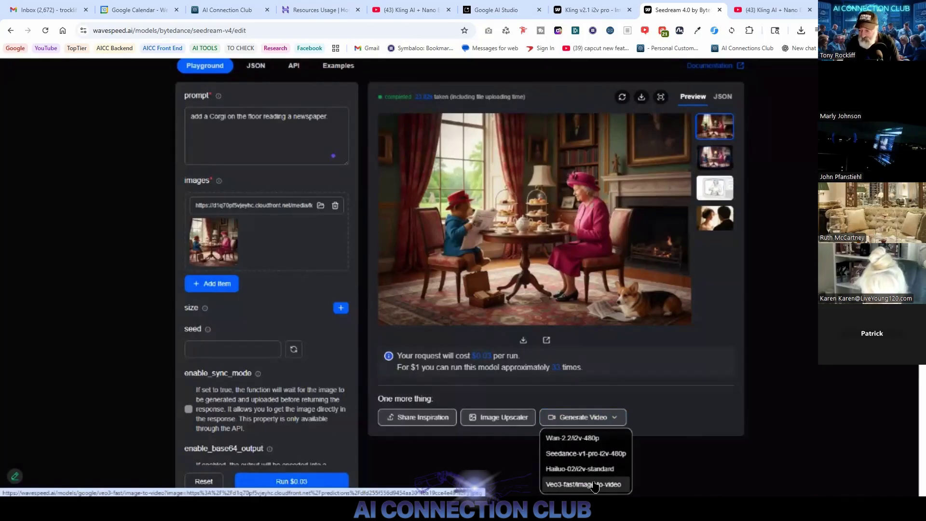
click(595, 484)
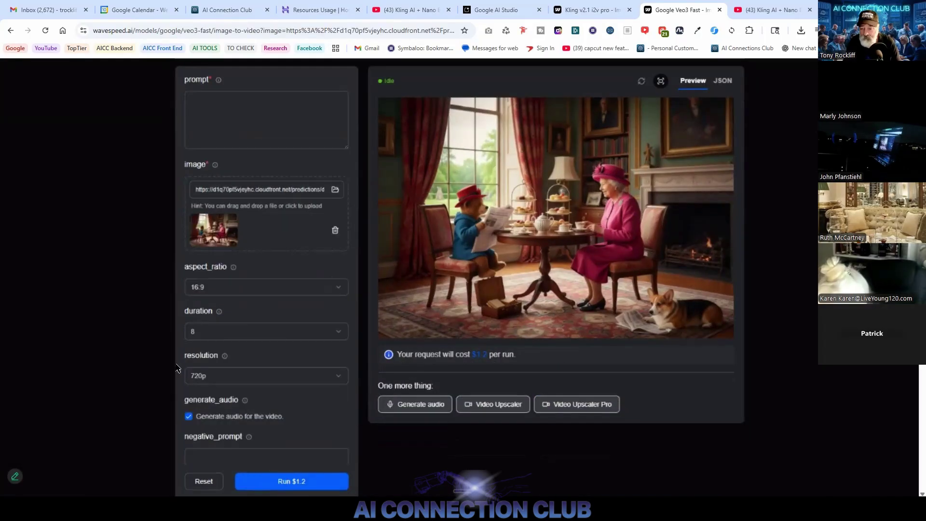
Enter the video prompt 'The Queen and Paddington are sipping tea and chatting, and the Queen says, "Do you have any marmalade sandwiches?"'.
scroll(169, 336, up, 2)
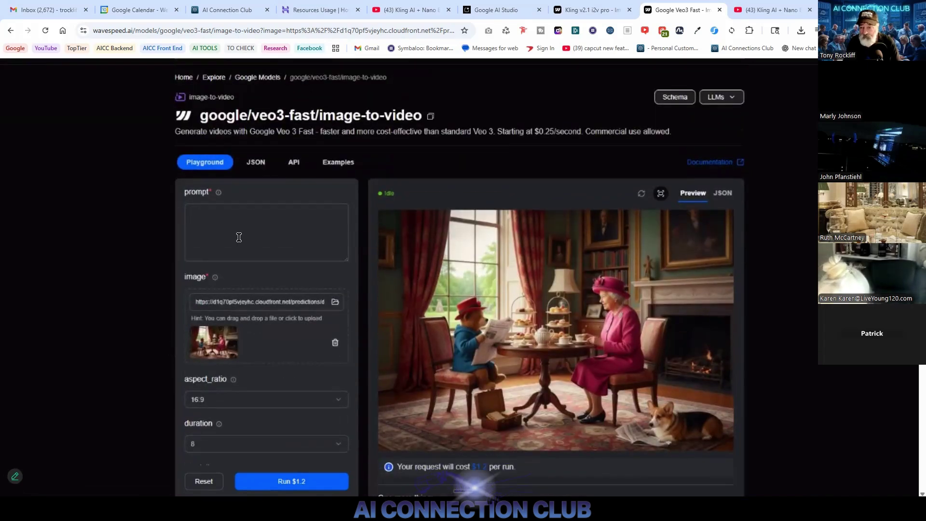
click(218, 215)
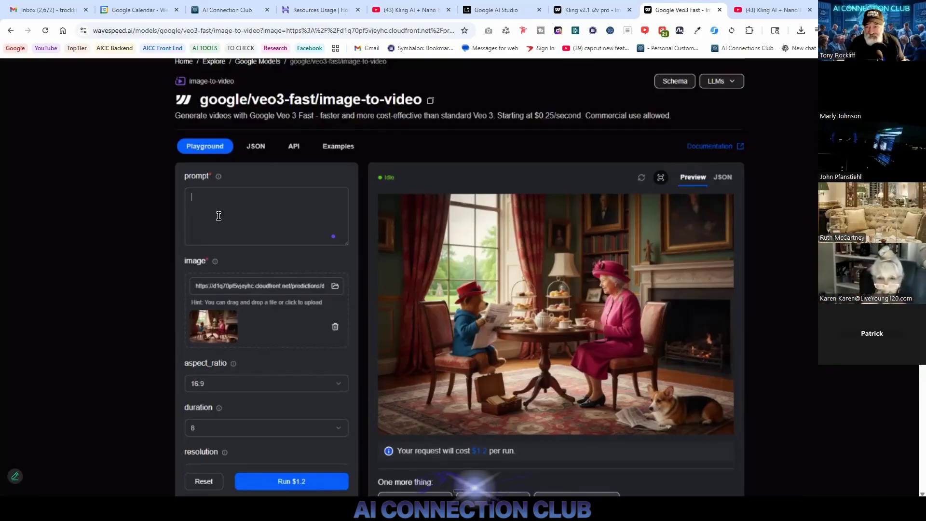
text(The Queen and Paddington are sipping tea and chatting, and the Queen says, "Your turn.")
drag(287, 207, 310, 212)
key(BackSpace)
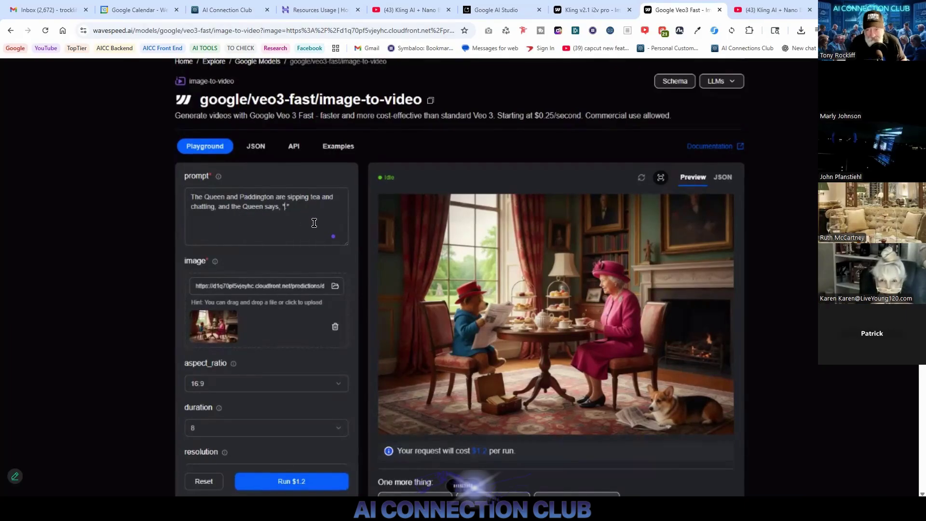
text(Do you have any marmalade sandwiches?)
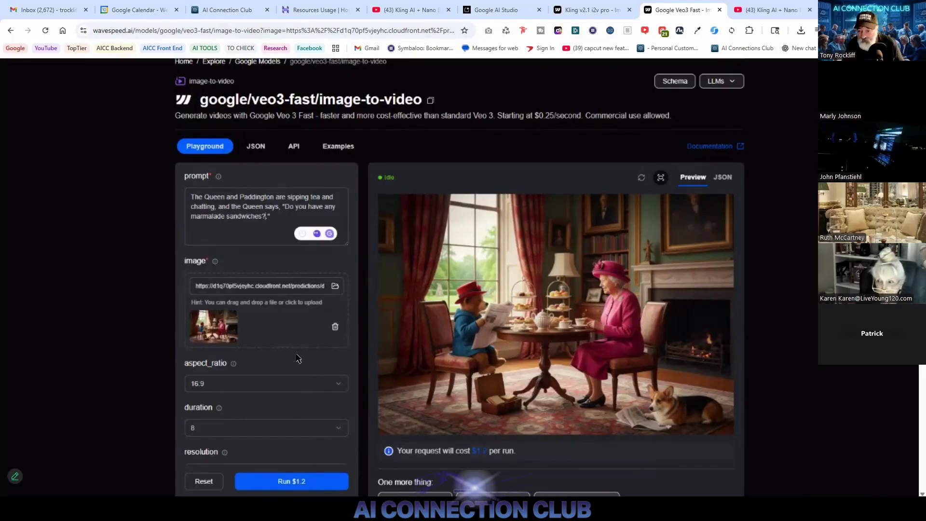
Set the video resolution to 1080p and run the Veo3-fast generation.
scroll(309, 363, down, 1)
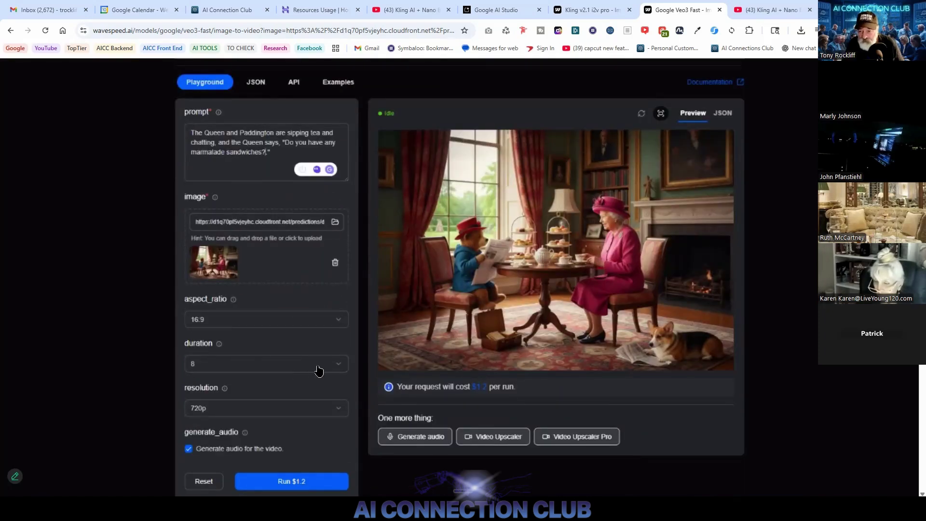
scroll(262, 372, down, 1)
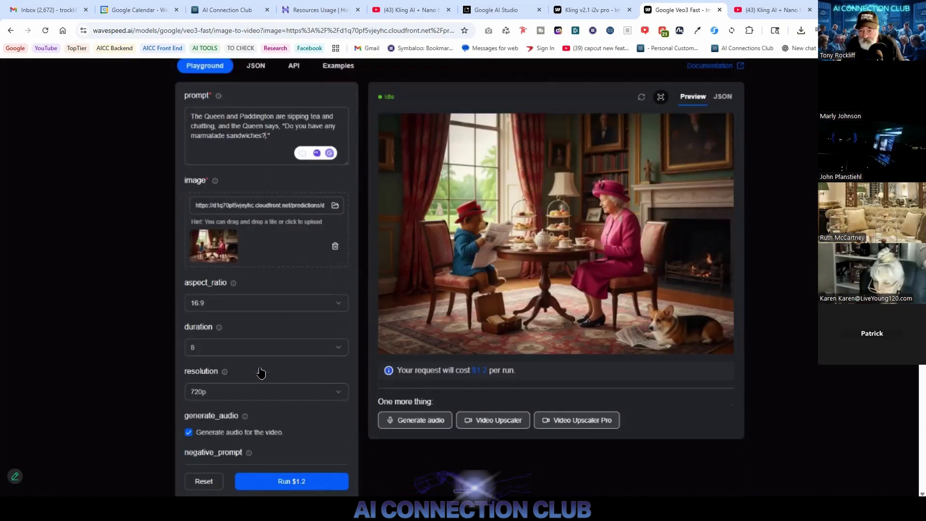
click(335, 392)
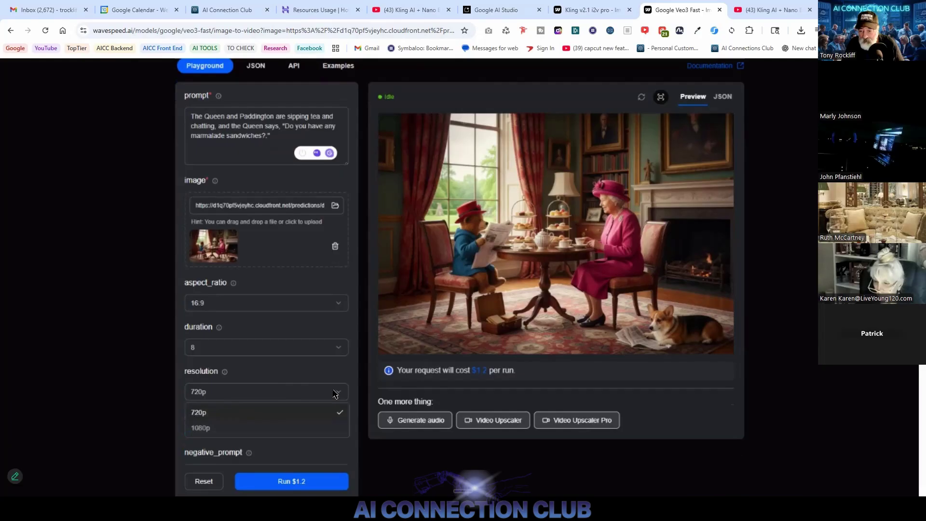
click(306, 428)
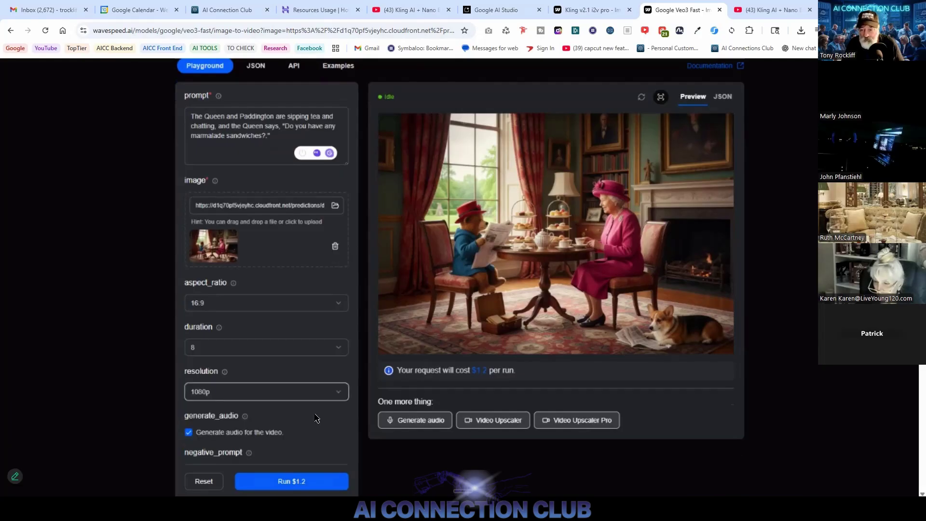
scroll(316, 418, down, 1)
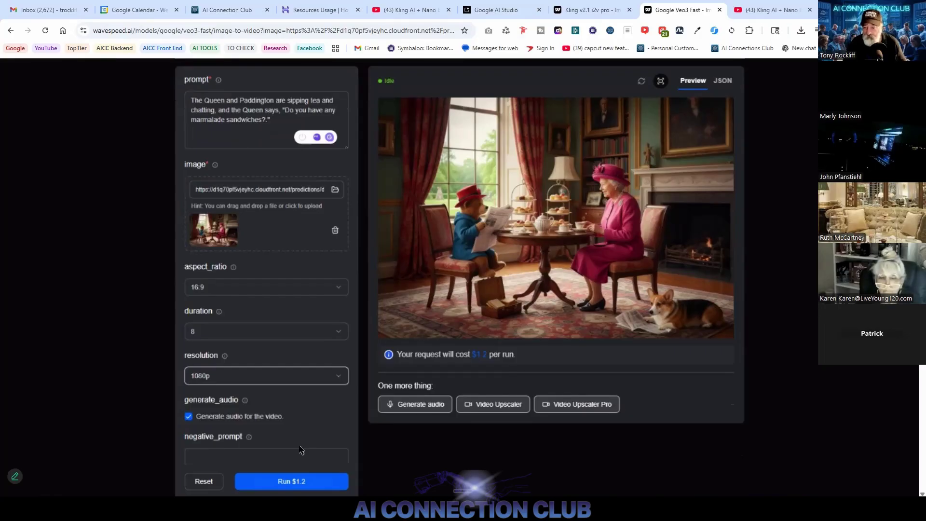
click(292, 484)
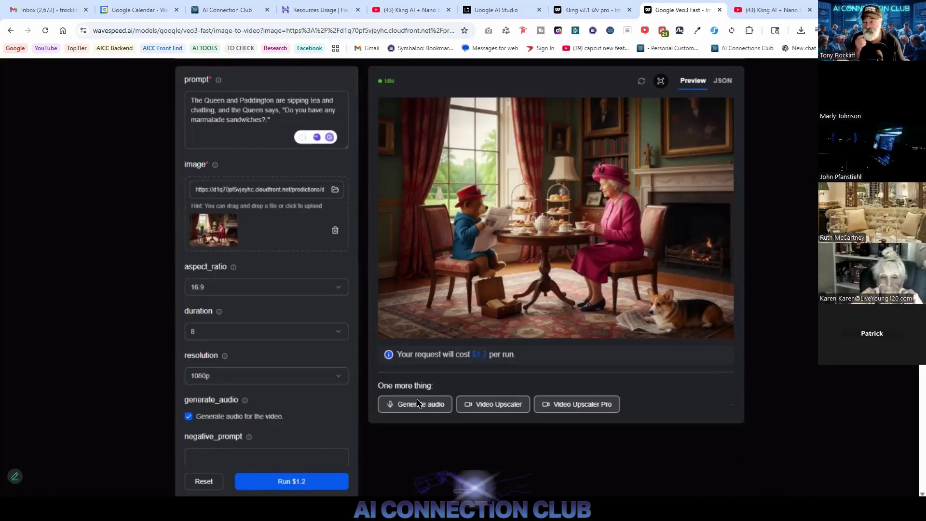